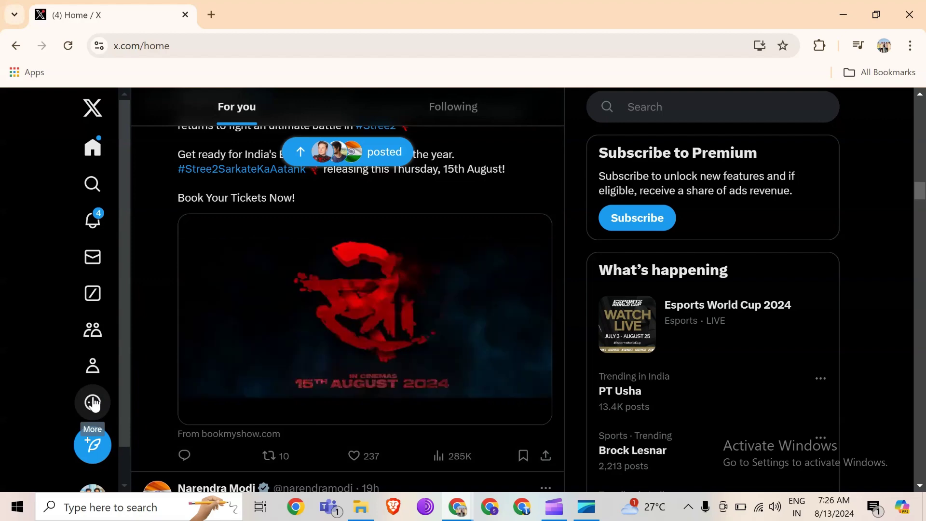
Step: Open Settings and privacy from the sidebar's More menu
{"action": "left_click", "coordinate": [93, 403]}
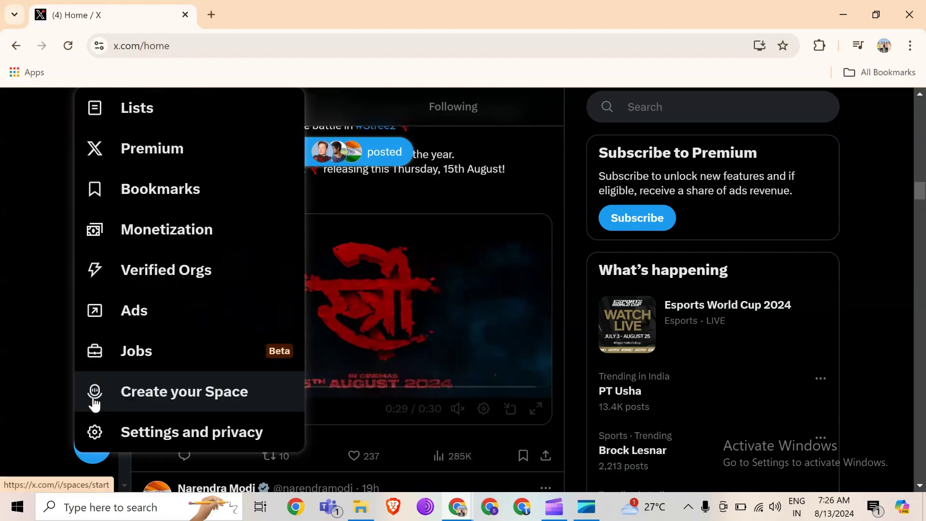
{"action": "left_click", "coordinate": [129, 436]}
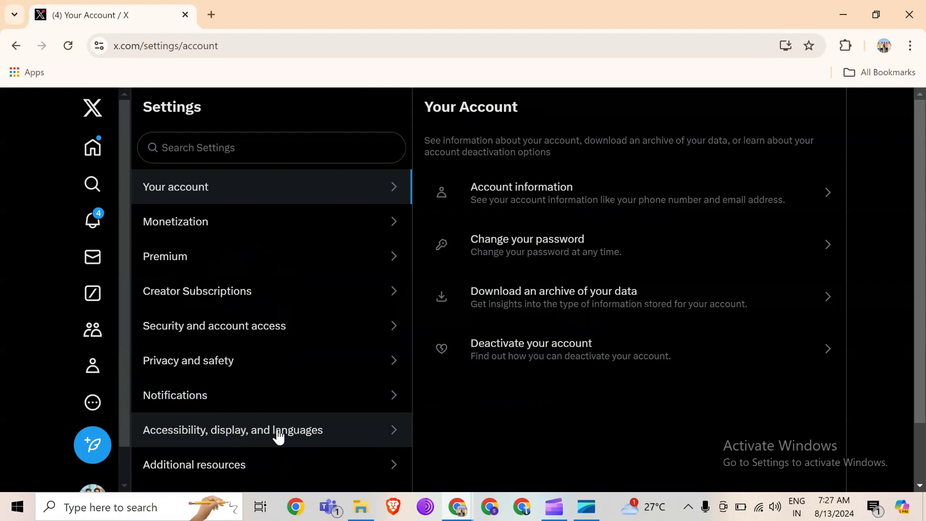
Step: Under Accessibility, display and languages, set Data usage Autoplay to Never
{"action": "left_click", "coordinate": [329, 430]}
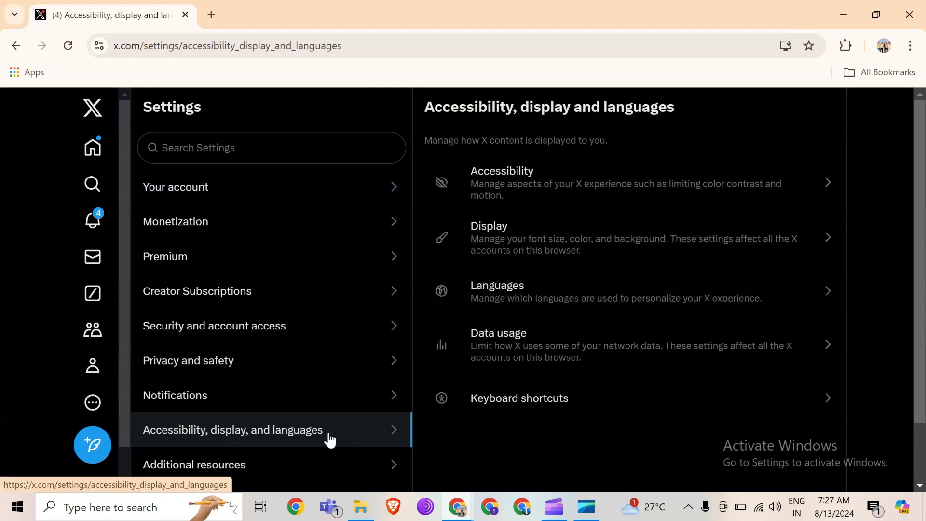
{"action": "left_click", "coordinate": [537, 362]}
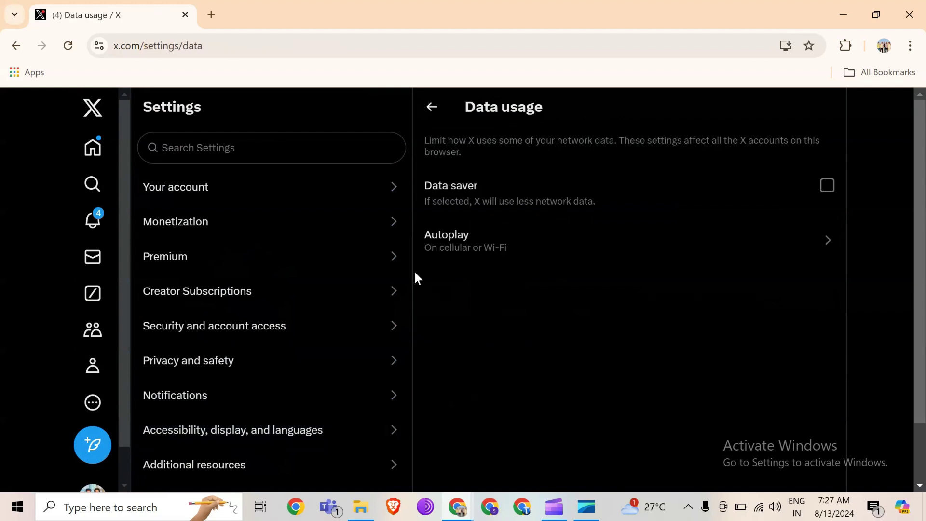
{"action": "left_click", "coordinate": [443, 246]}
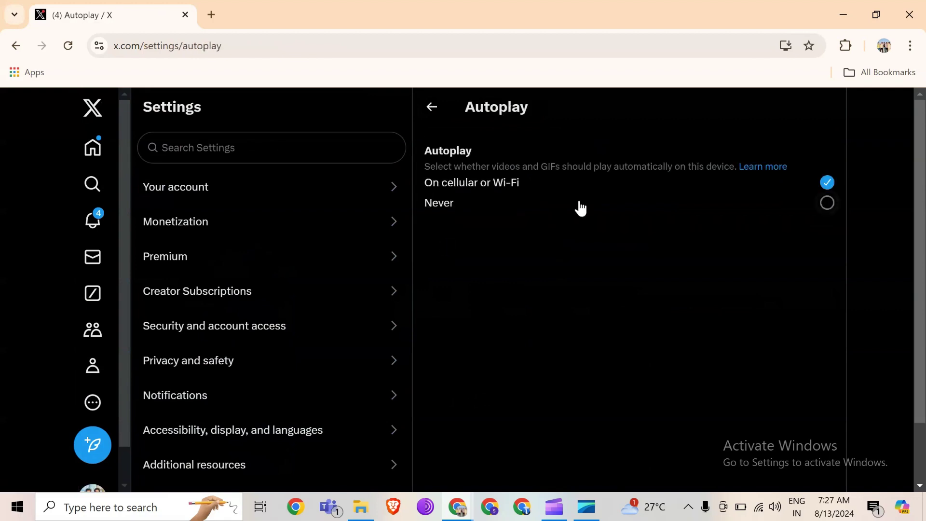
{"action": "left_click", "coordinate": [827, 203]}
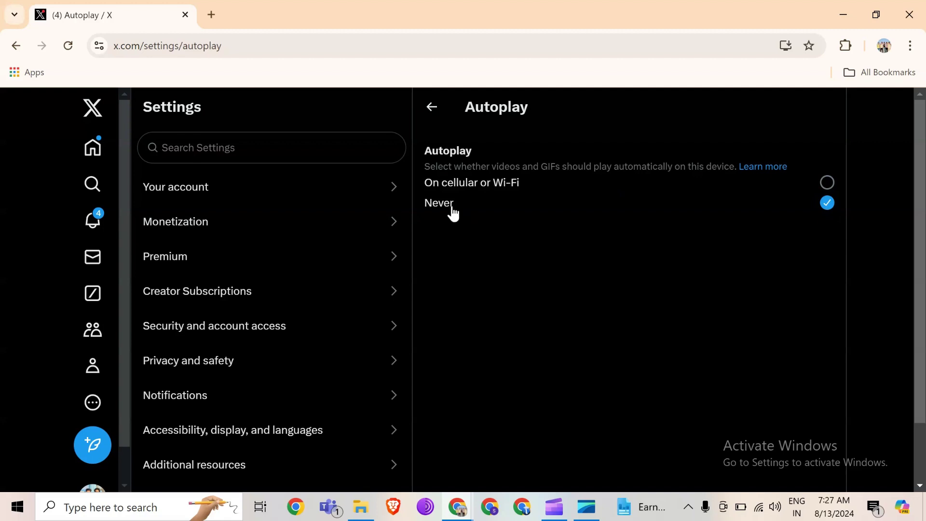
Step: Go back to the Home timeline to confirm videos no longer autoplay
{"action": "left_click", "coordinate": [85, 156]}
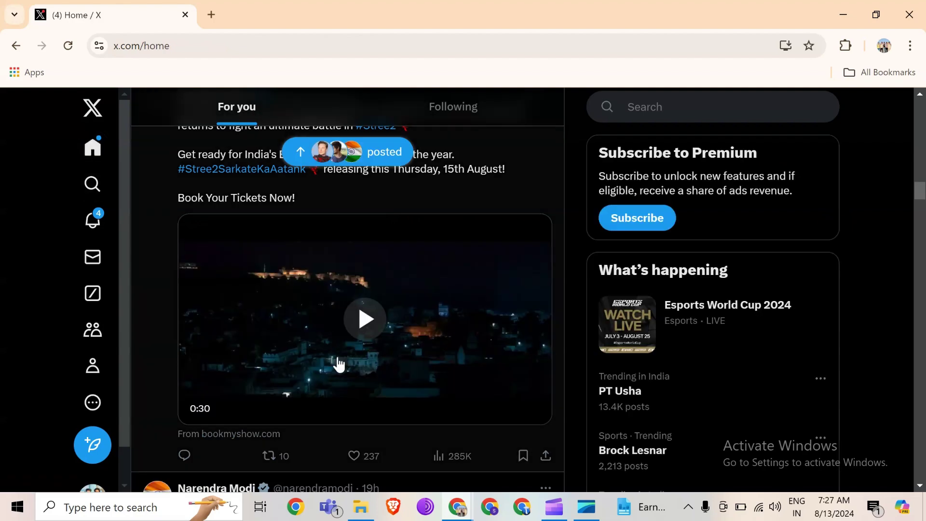
{"action": "scroll", "coordinate": [337, 363], "scroll_direction": "down", "scroll_amount": 5}
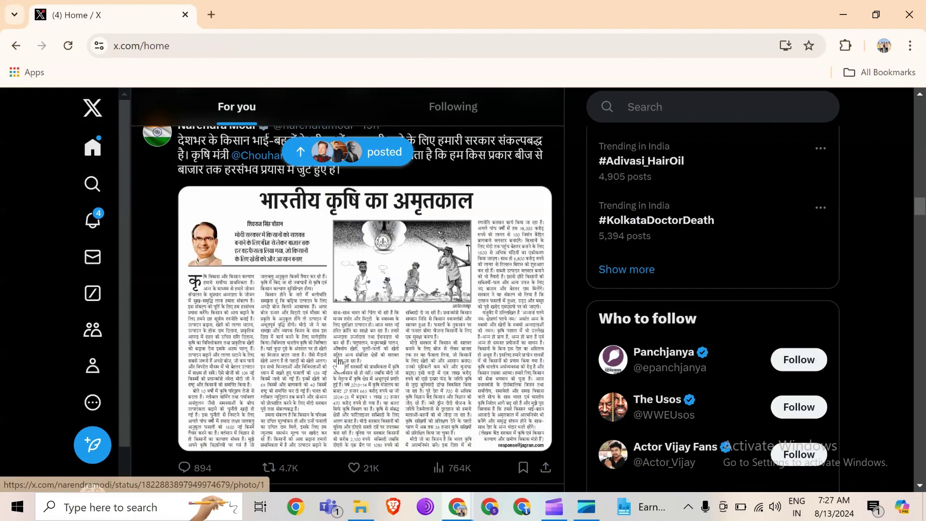
{"action": "scroll", "coordinate": [338, 363], "scroll_direction": "down", "scroll_amount": 5}
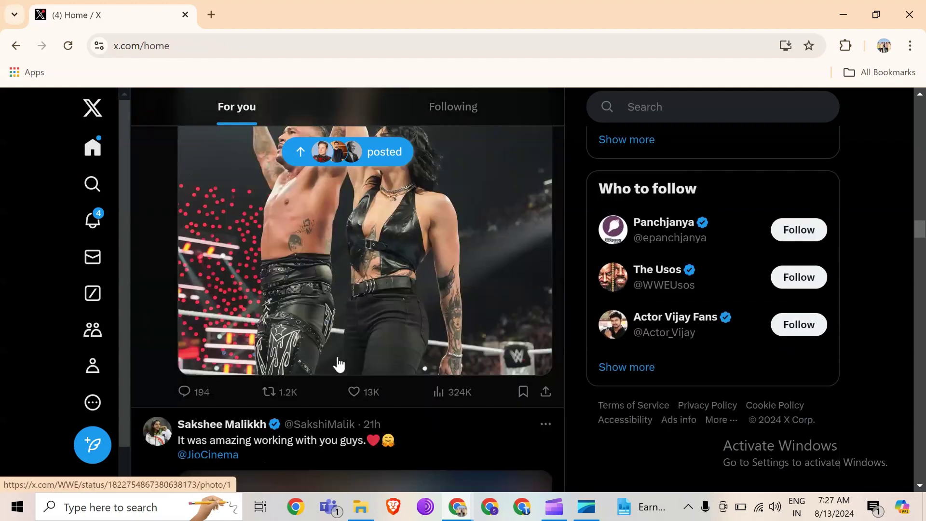
{"action": "scroll", "coordinate": [338, 364], "scroll_direction": "down", "scroll_amount": 5}
{"action": "mouse_move", "coordinate": [216, 155]}
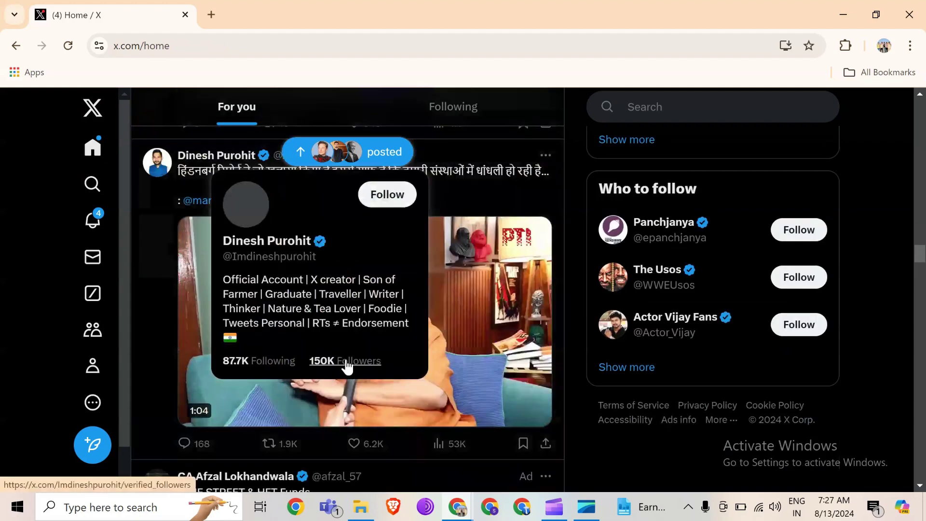